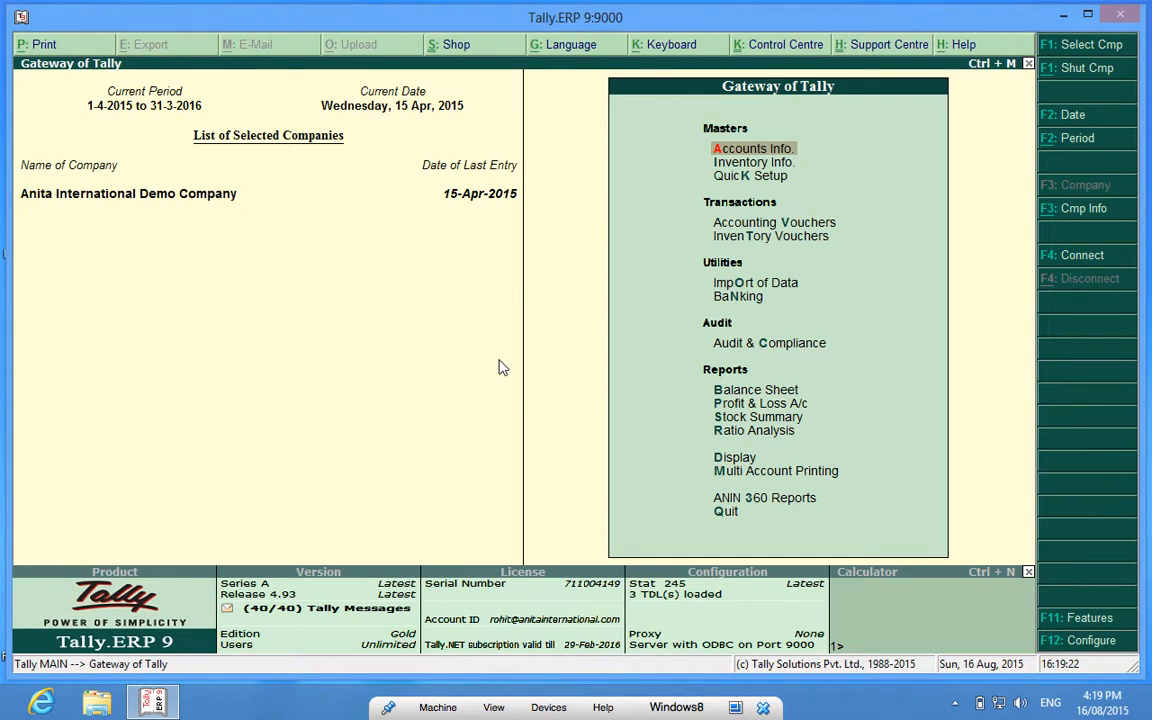
Step: Reach Billing Features through F11 Company Features > Add-On Features
left_click(1065, 628)
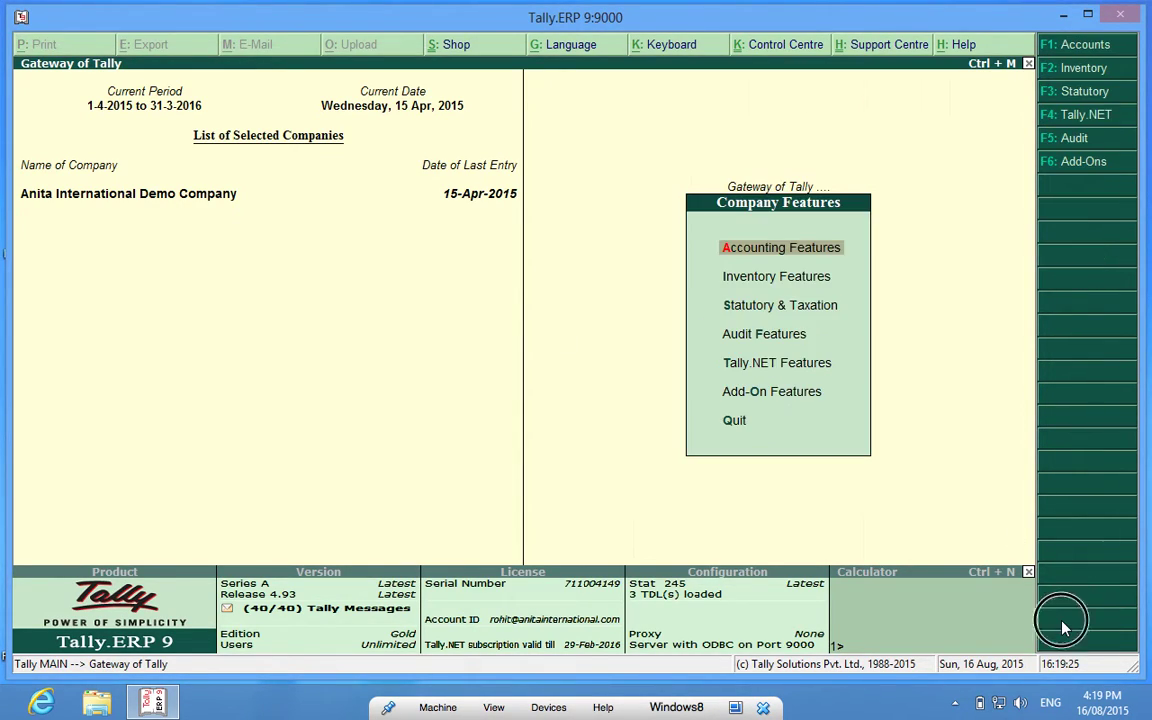
left_click(779, 398)
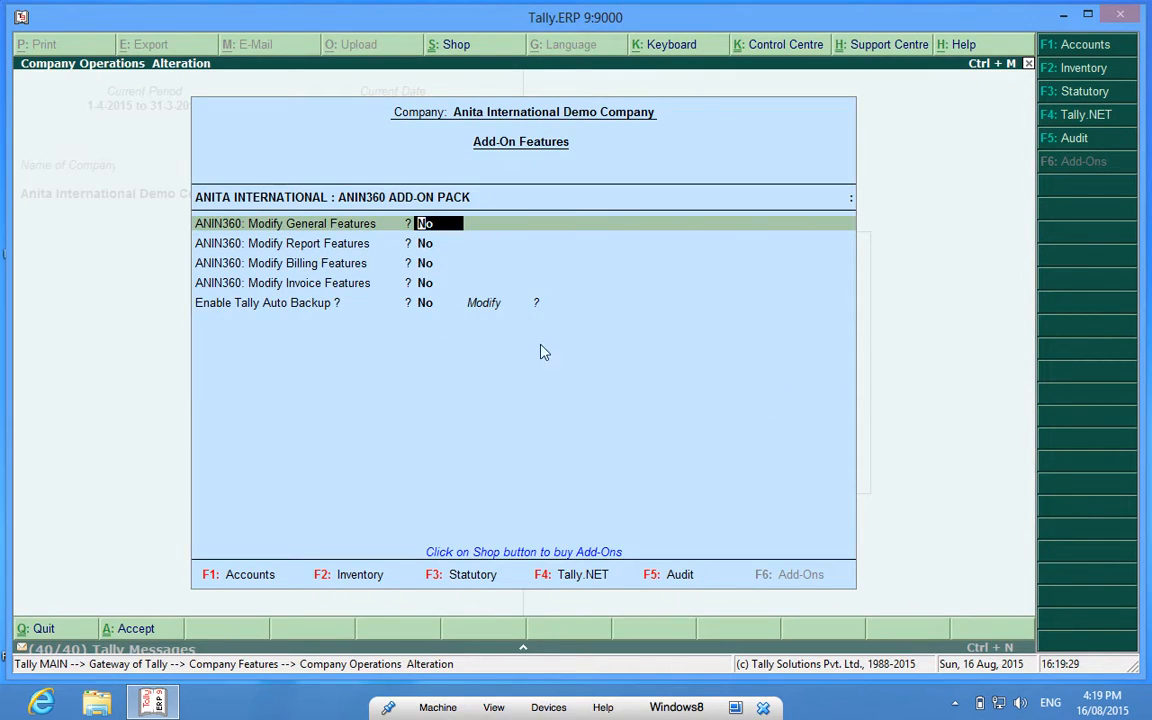
left_click(426, 266)
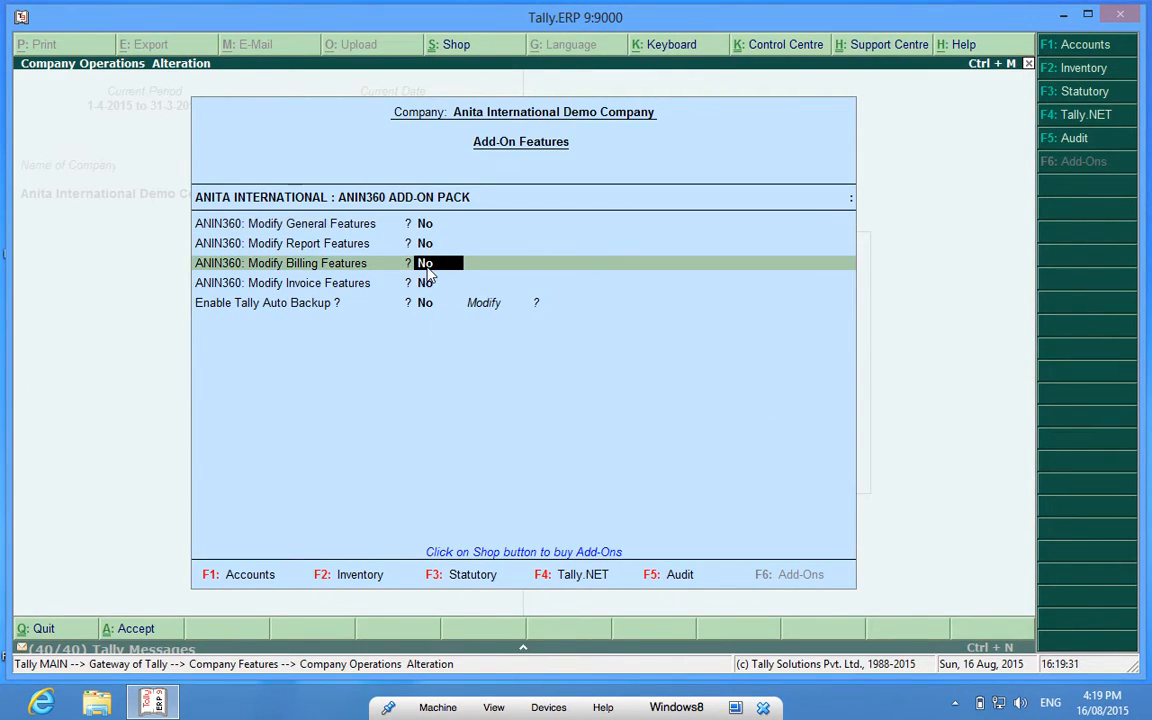
type("y")
key("Return")
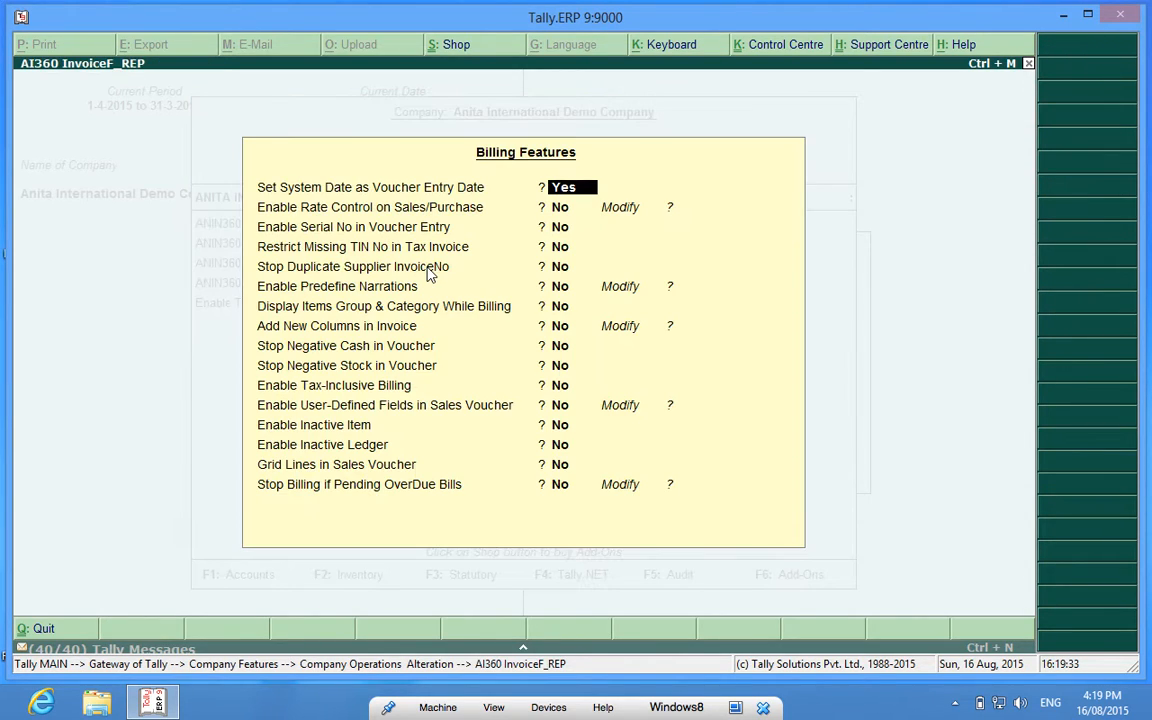
Step: Enable rate control on sales/purchase and bring up its settings (10% variation, Restrict)
key("Return")
type("y")
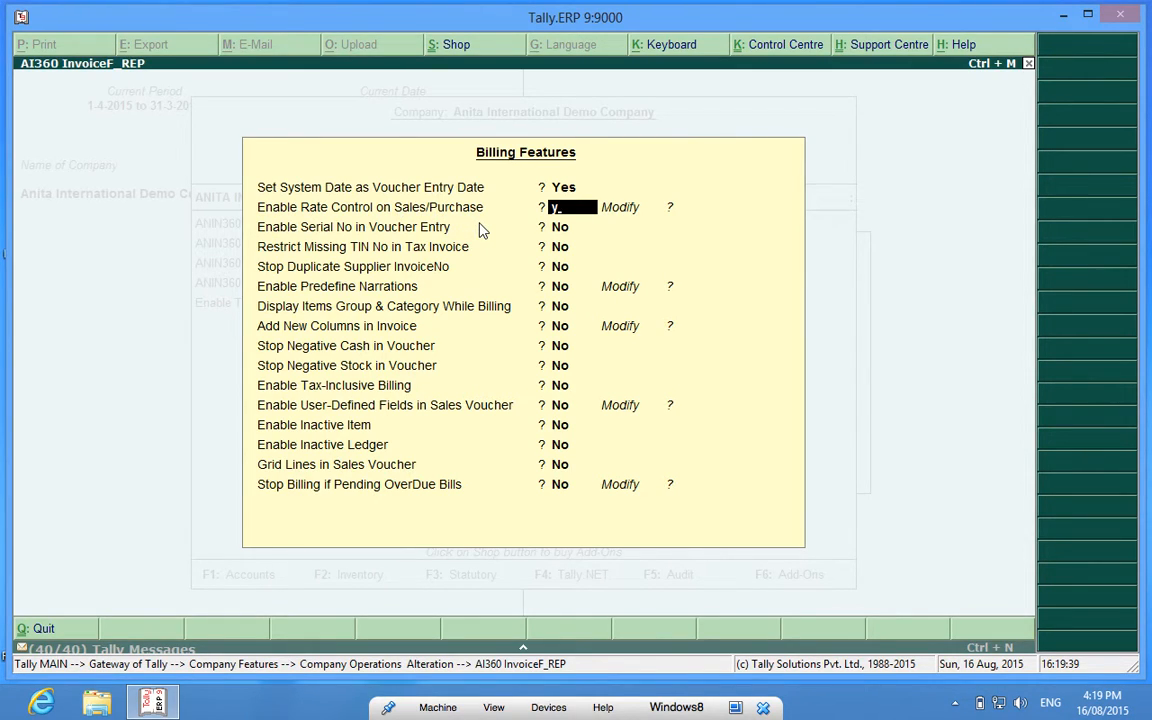
type("es")
key("Return")
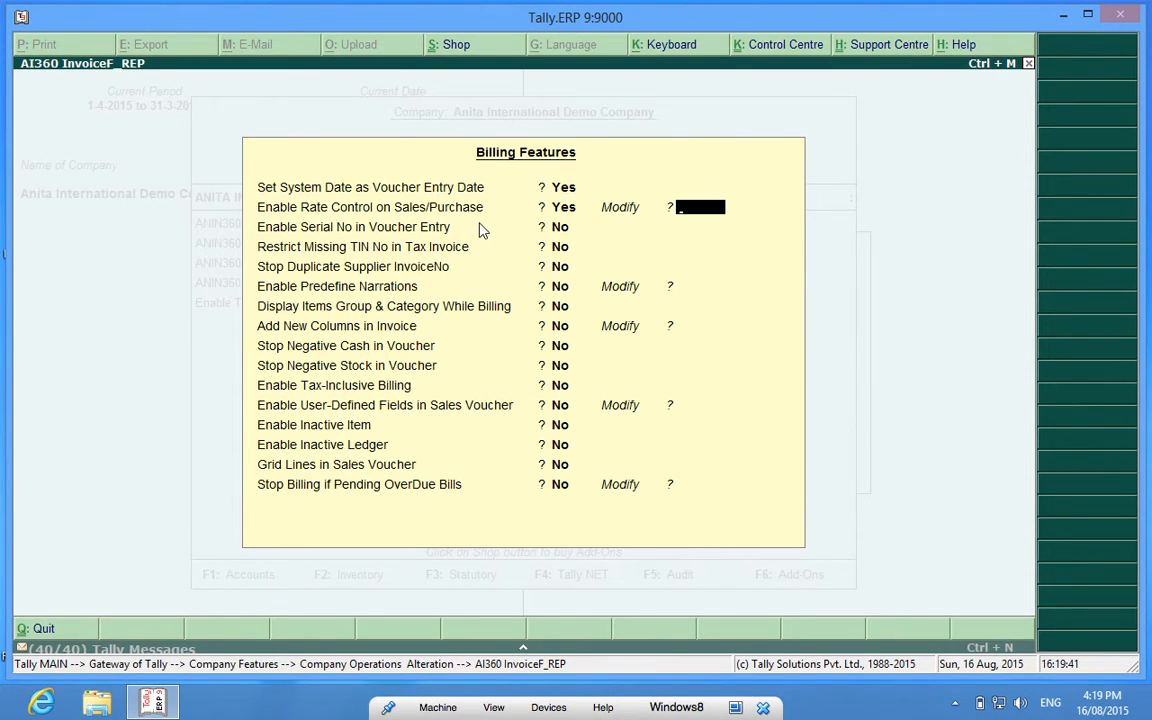
type("yes")
key("Return")
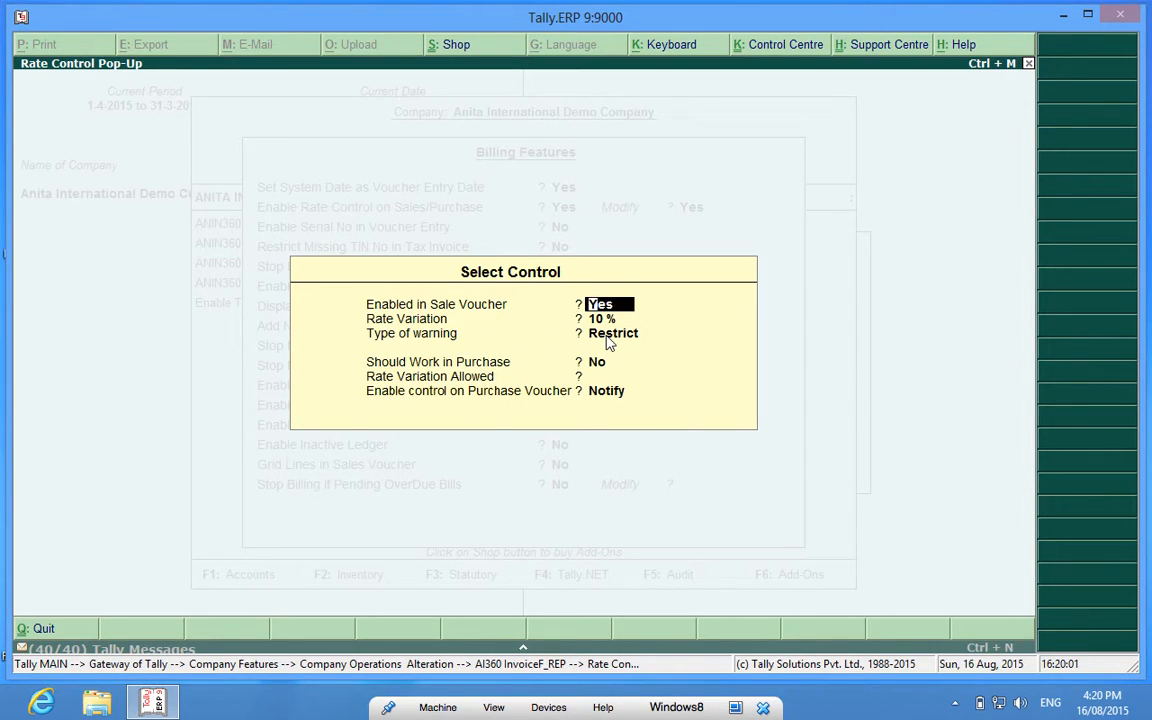
Step: Accept the Restrict warning type and billing features, then return to Gateway of Tally
left_click(607, 336)
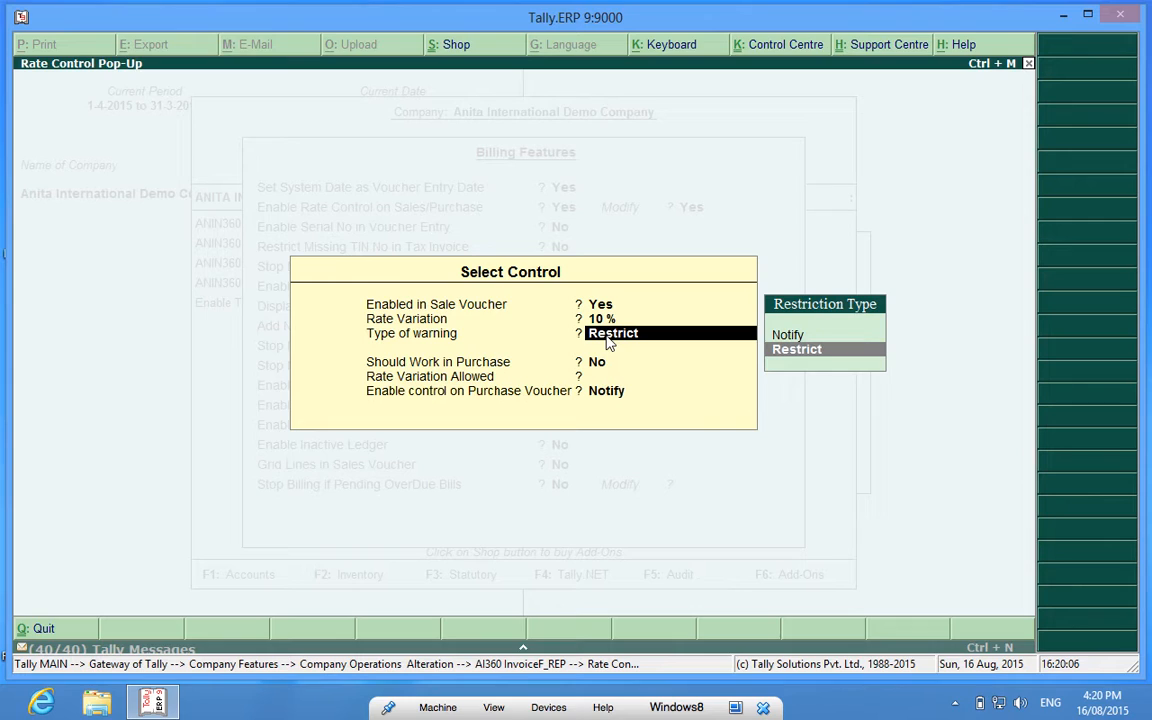
key("Return")
key("Return")
key("Return")
key("Return")
key("Return")
key("Return")
key("Return")
key("Return")
key("Return")
key("Return")
key("Return")
key("Return")
key("Return")
key("Return")
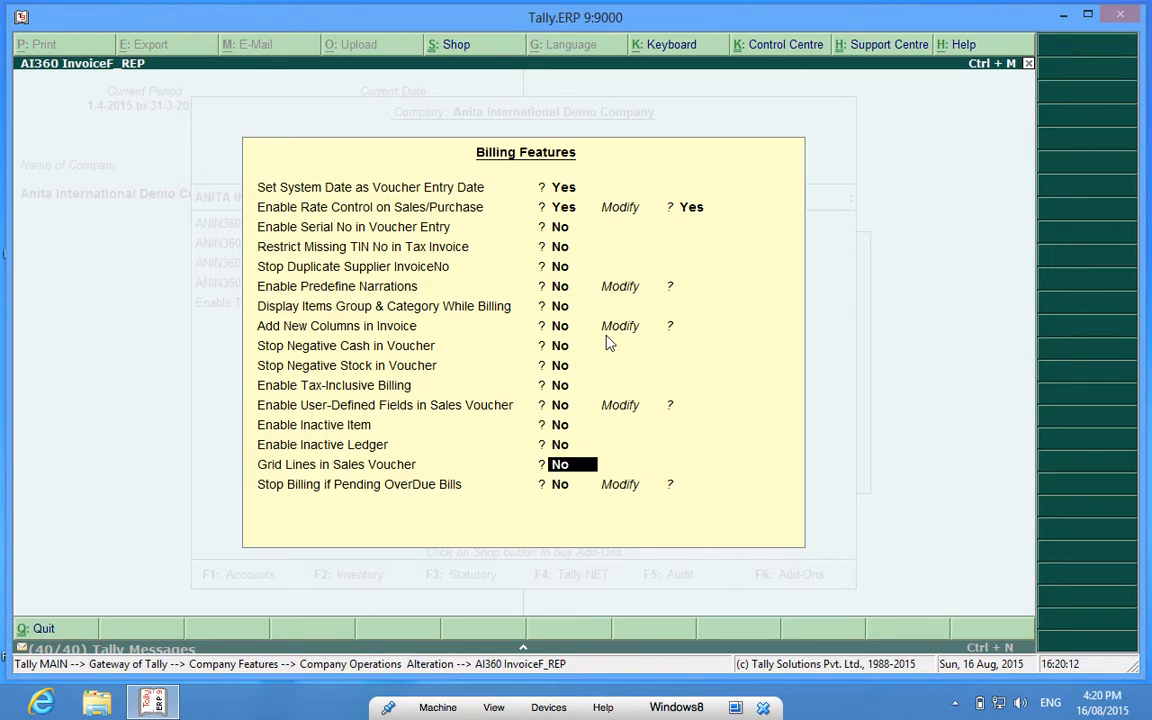
key("Return")
key("Return")
key("Return")
key("Return")
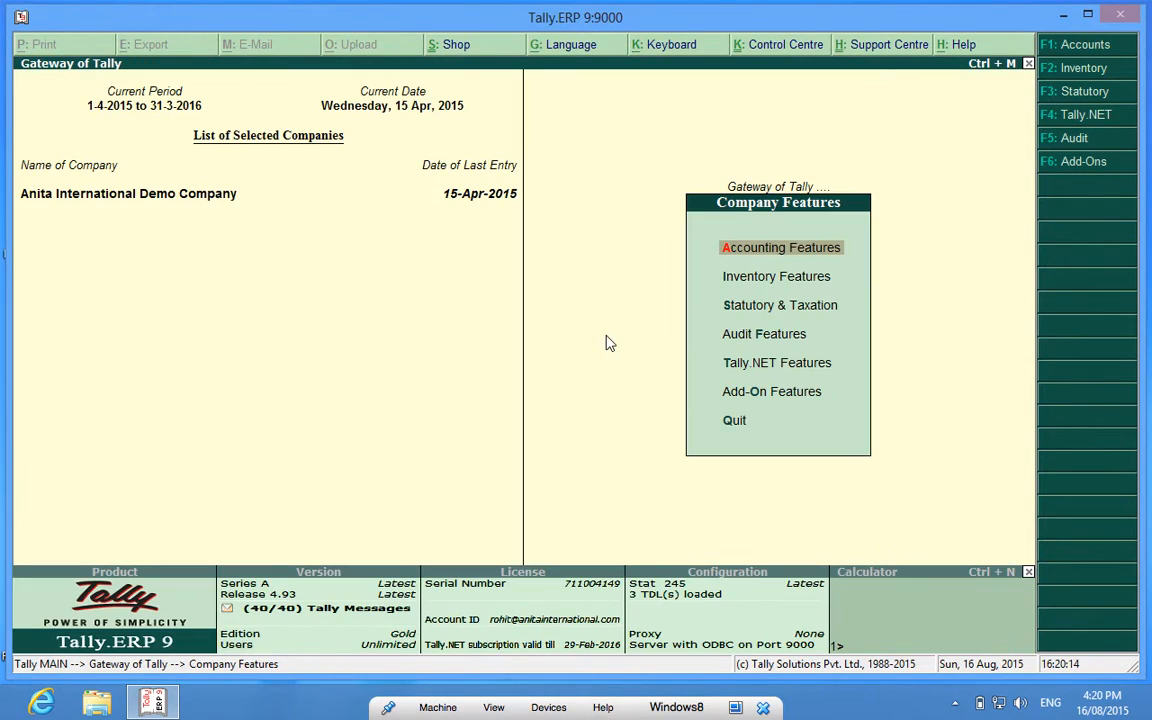
key("Escape")
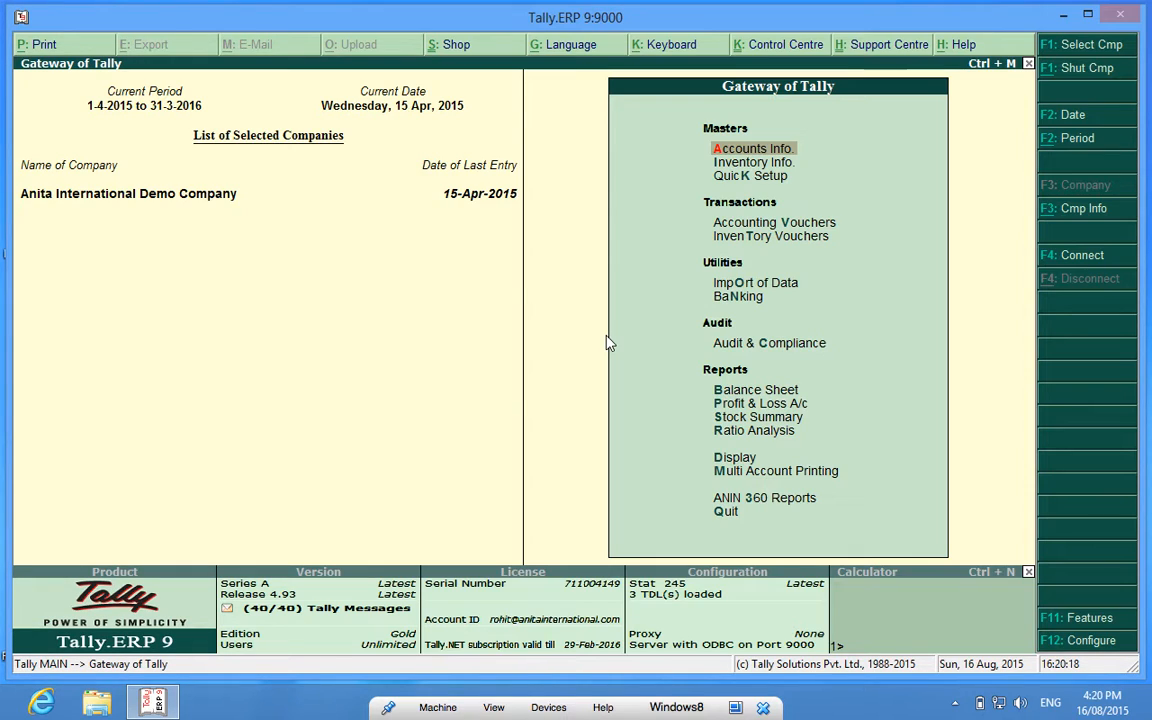
Step: Alter stock item Dell Laptop and view its standard rates: cost 19,000, selling 20,000
key("Down")
key("Return")
key("Down")
key("Down")
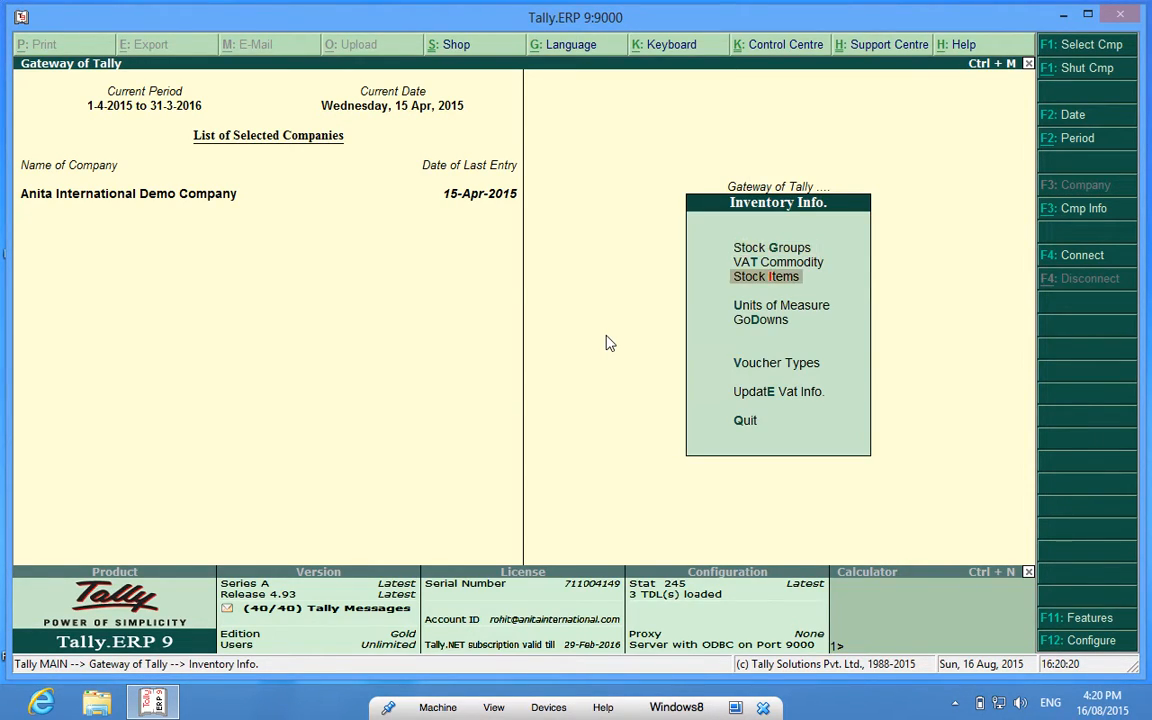
key("Return")
key("Down")
key("Down")
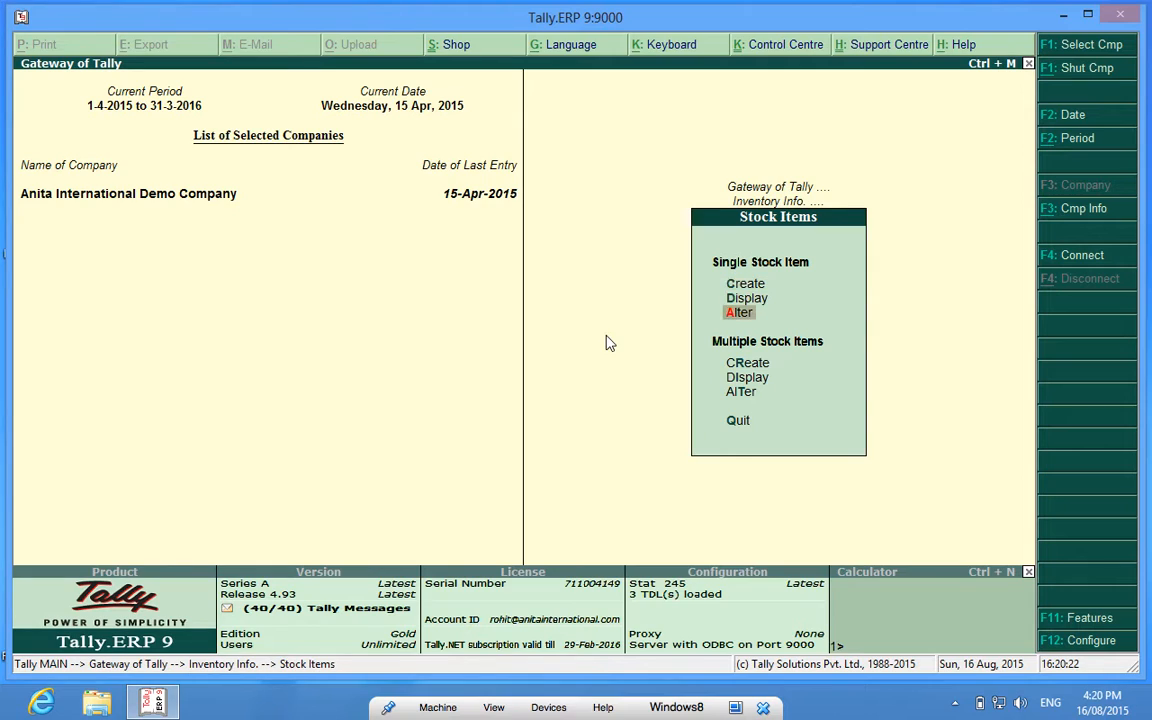
key("Return")
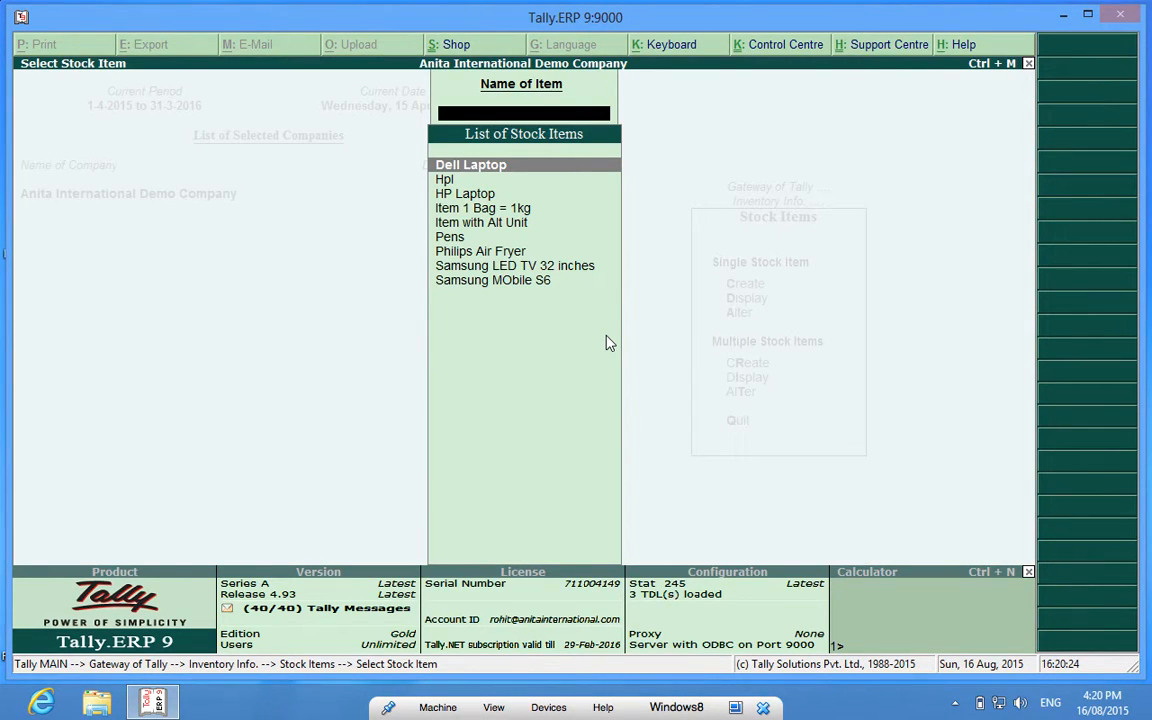
key("Return")
key("Return")
key("Return")
key("Return")
key("Return")
key("Return")
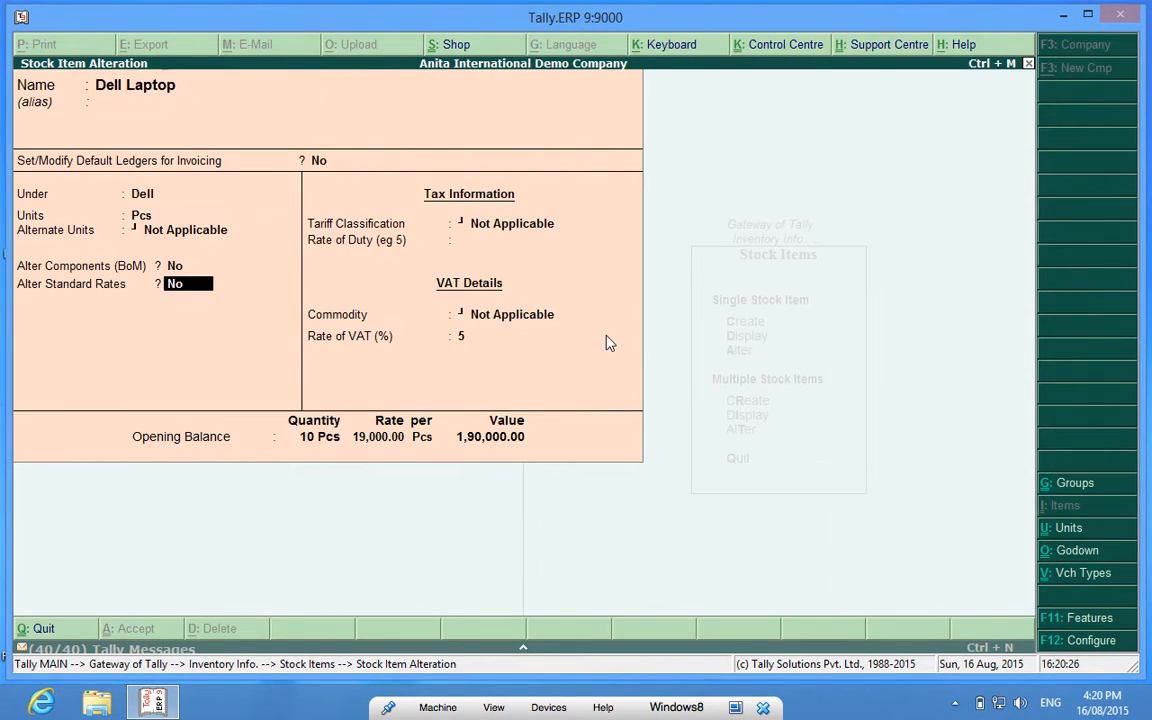
type("y")
key("Return")
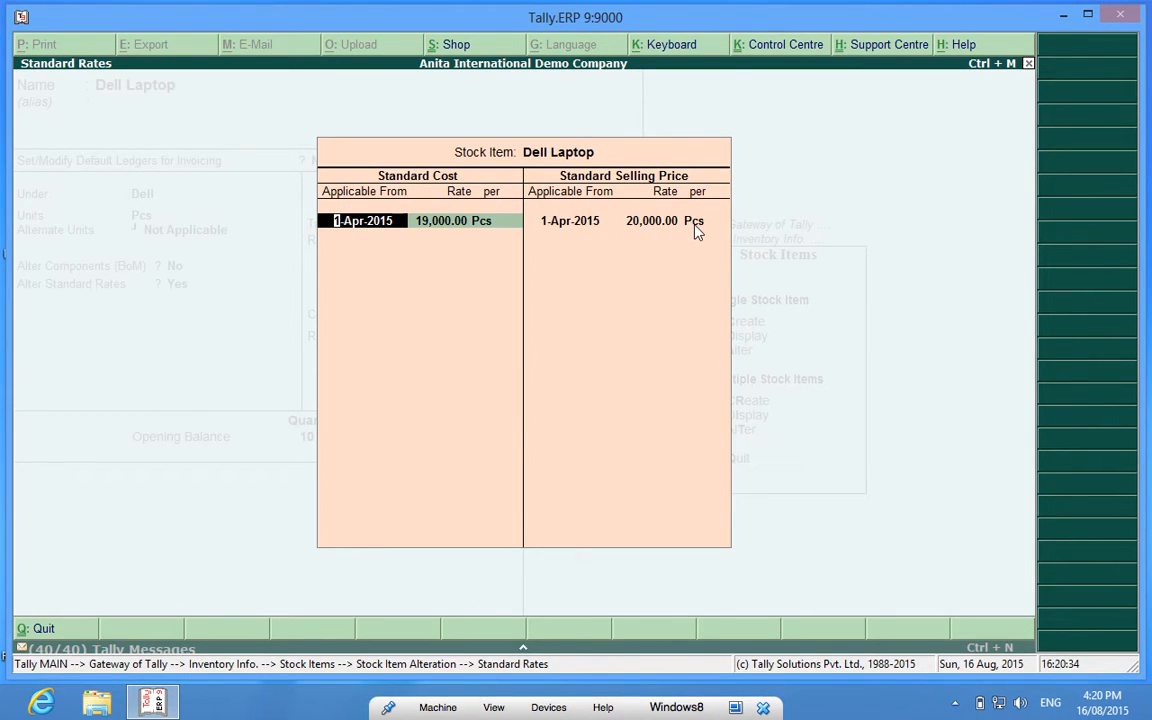
Step: Close the standard rates and stock item screens and return to Gateway of Tally
key("Escape")
key("Escape")
key("y")
key("Escape")
key("Escape")
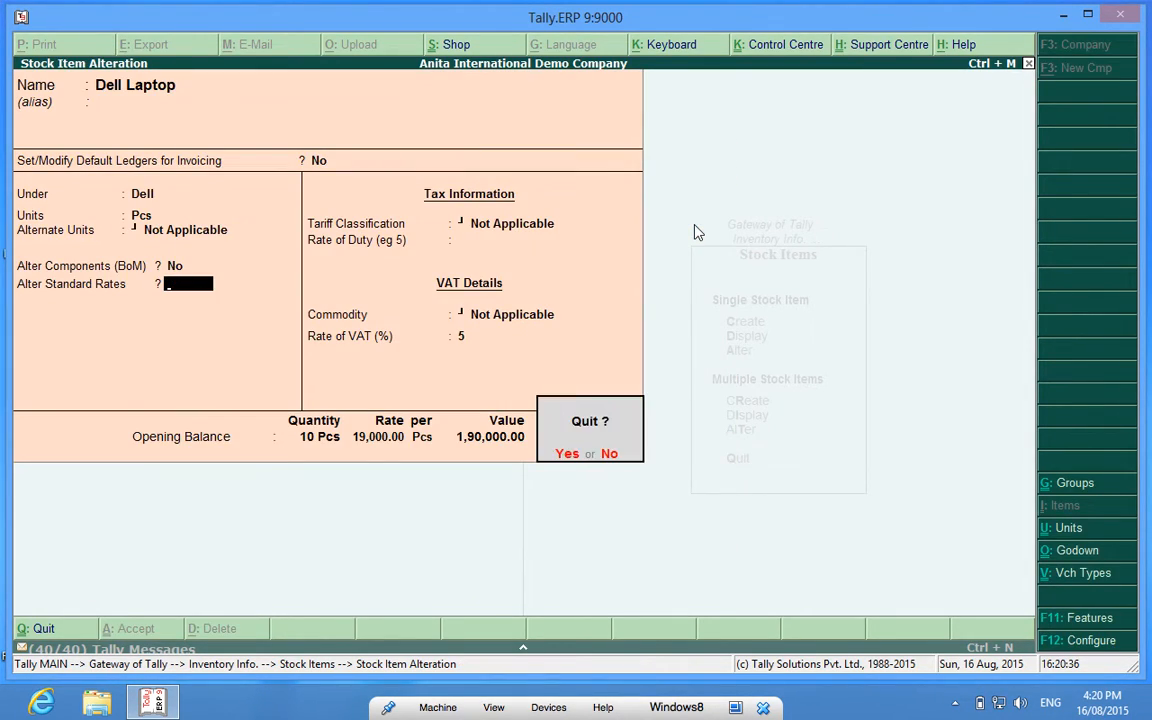
key("y")
key("Escape")
key("Escape")
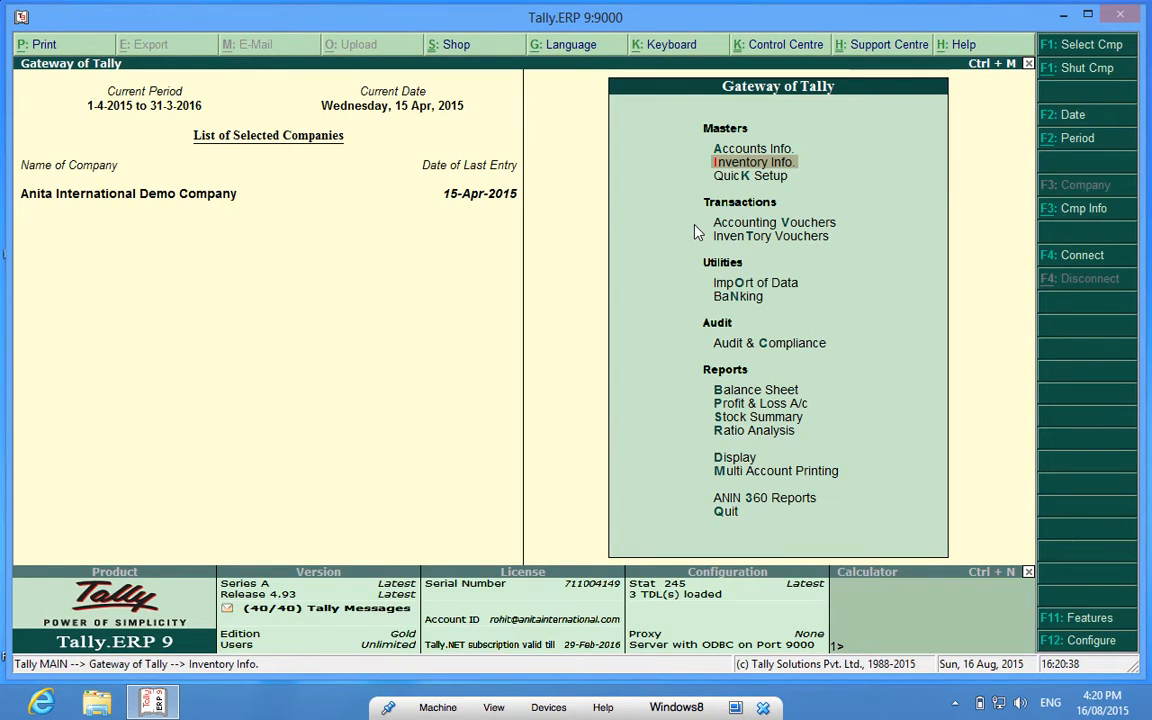
Step: Start a new accounting voucher of type Sales
key("v")
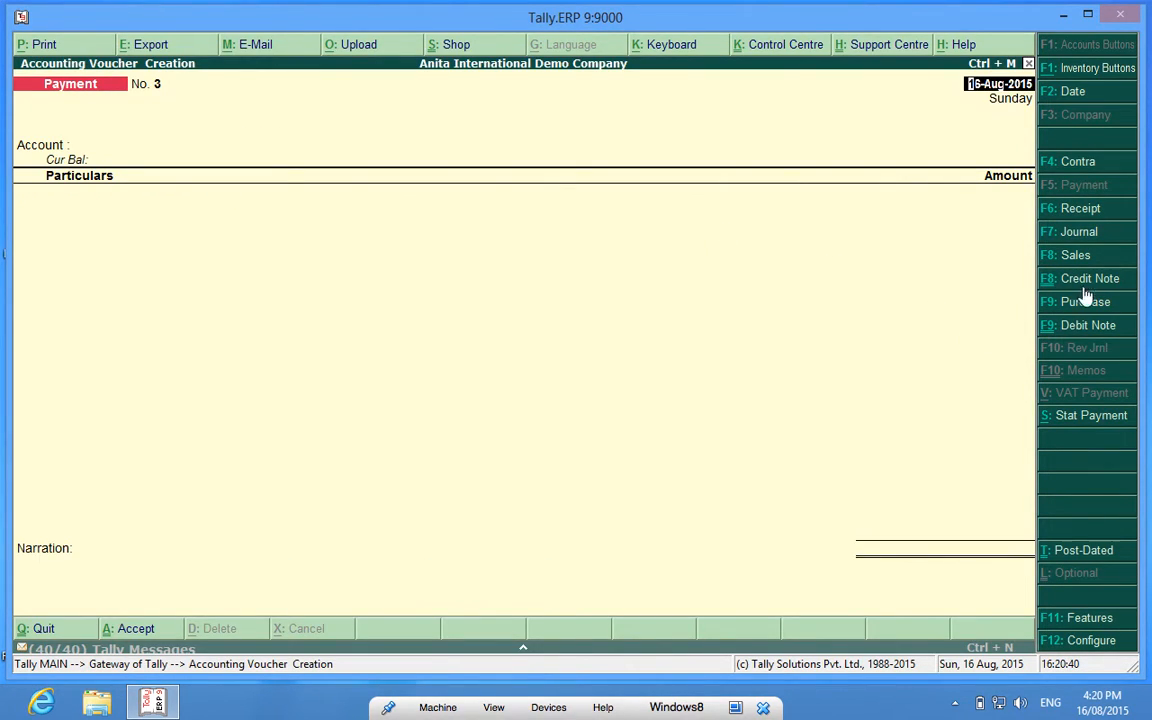
left_click(1073, 256)
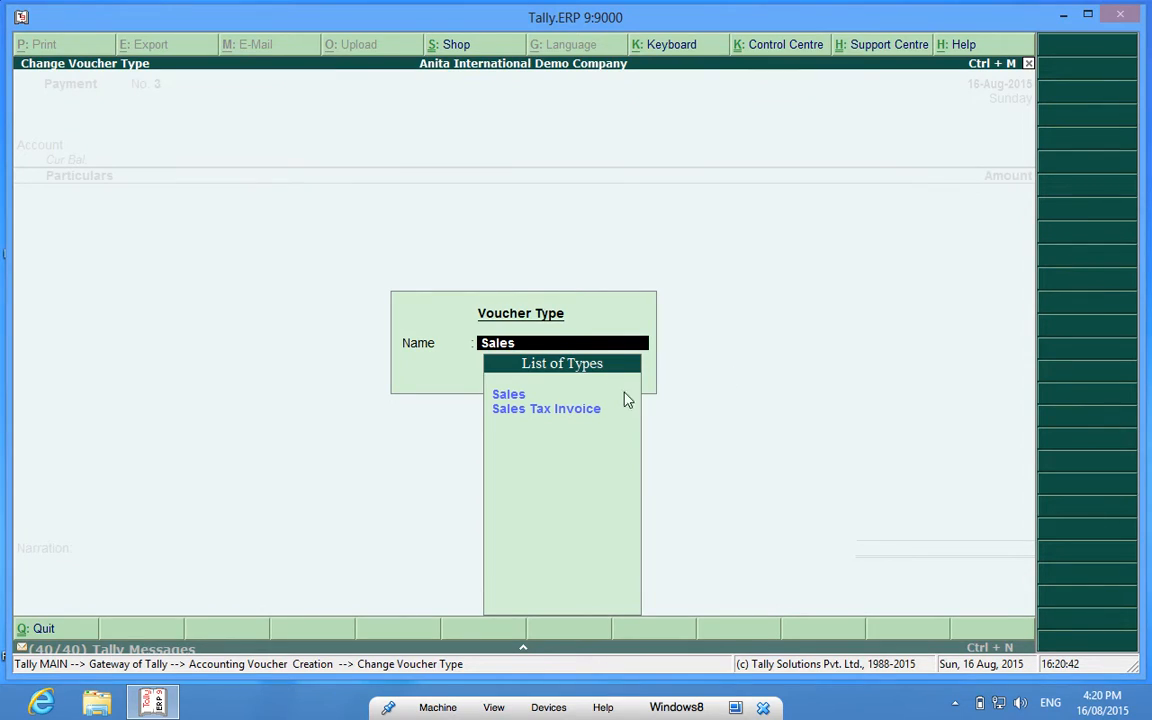
left_click(521, 398)
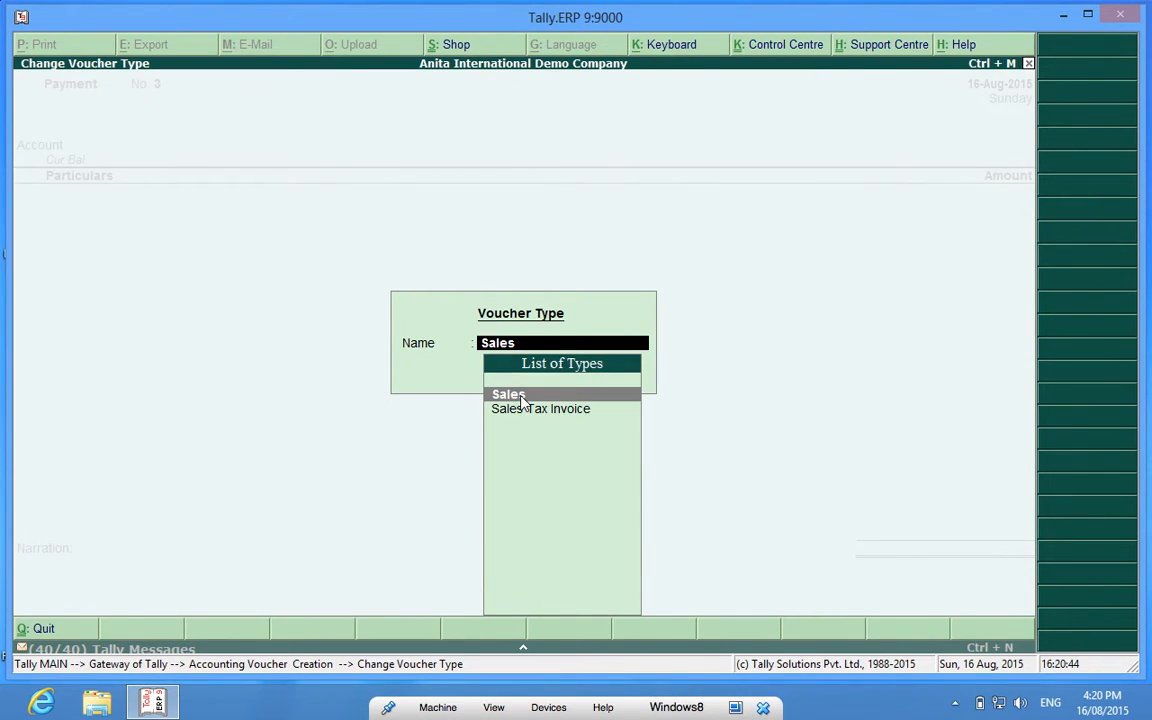
left_click(521, 398)
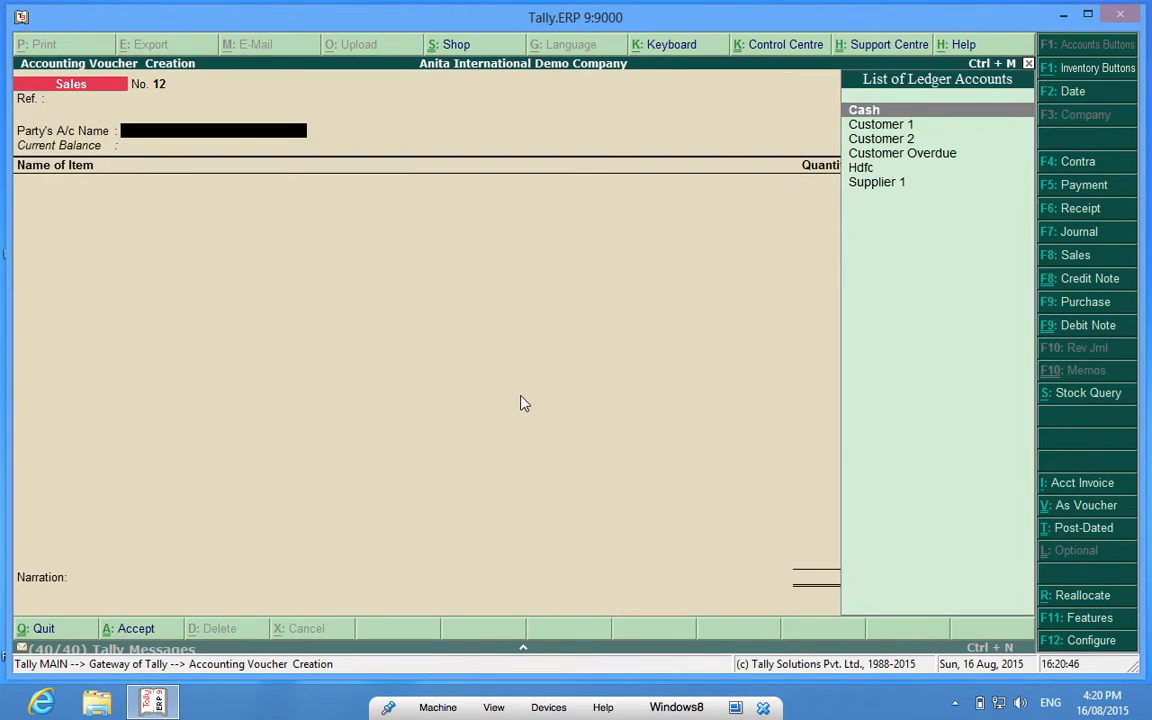
type("C")
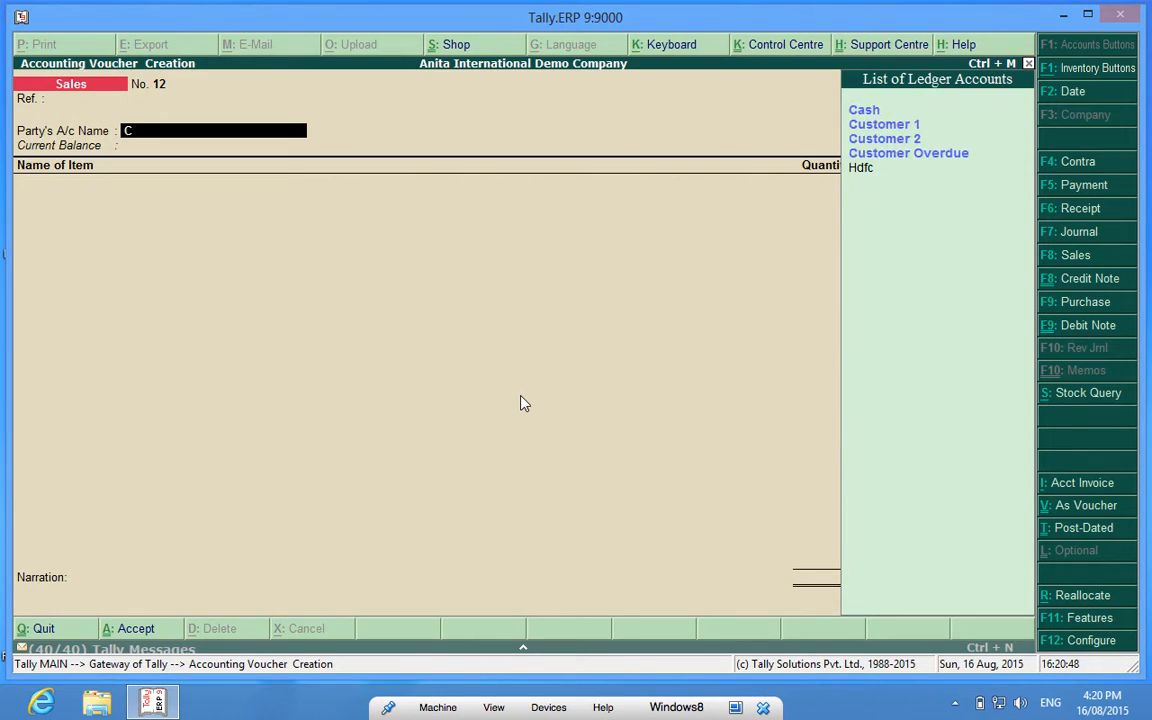
type("ust")
Step: Set Customer 1 as the party and accept the party details
key("Up")
key("Down")
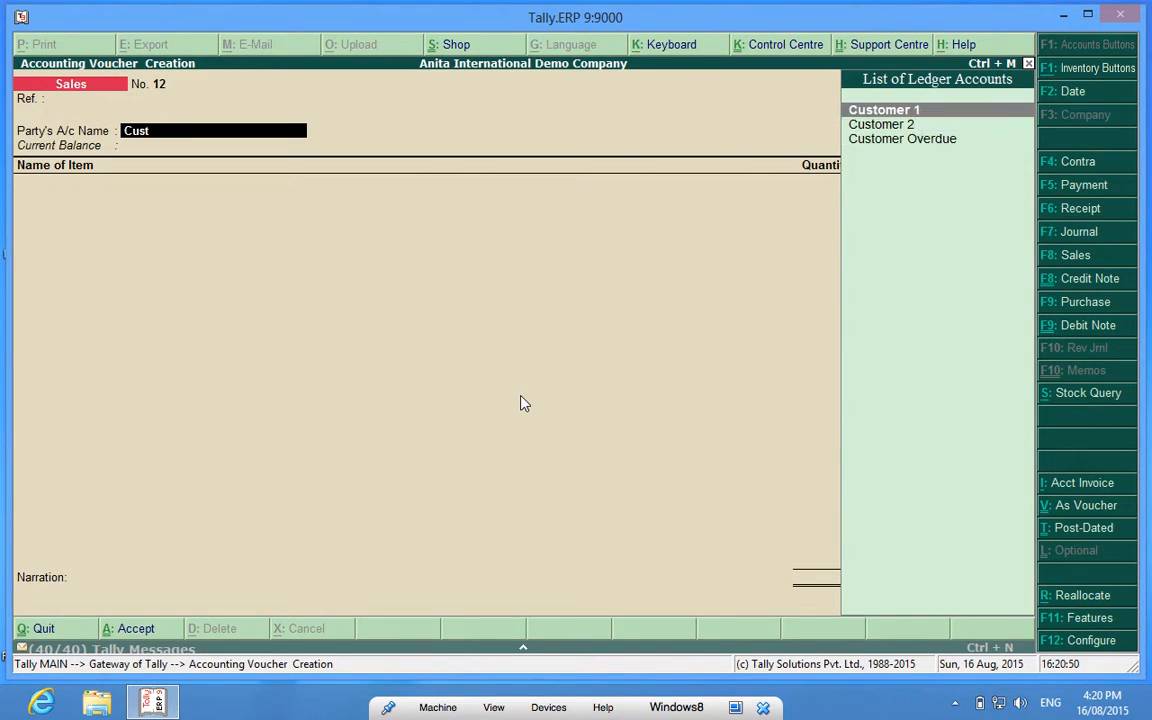
key("Return")
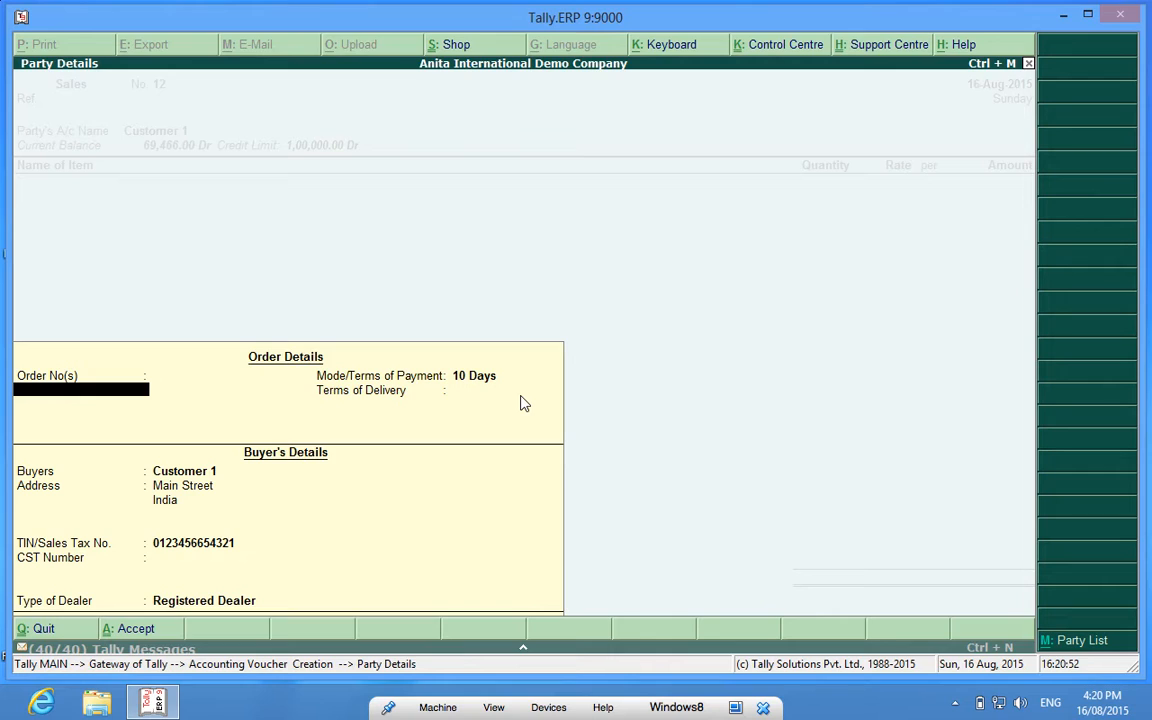
key("ctrl+a")
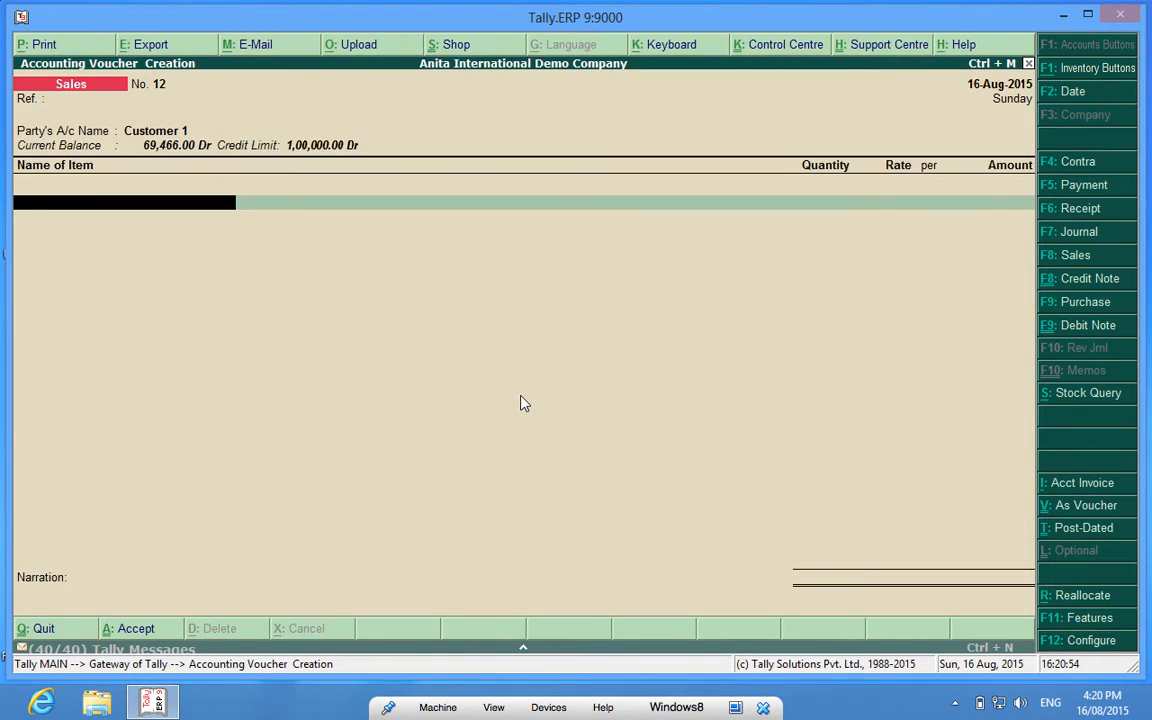
Step: Add Dell Laptop as the item, skipping its description, and reach item allocations
key("Down")
key("Return")
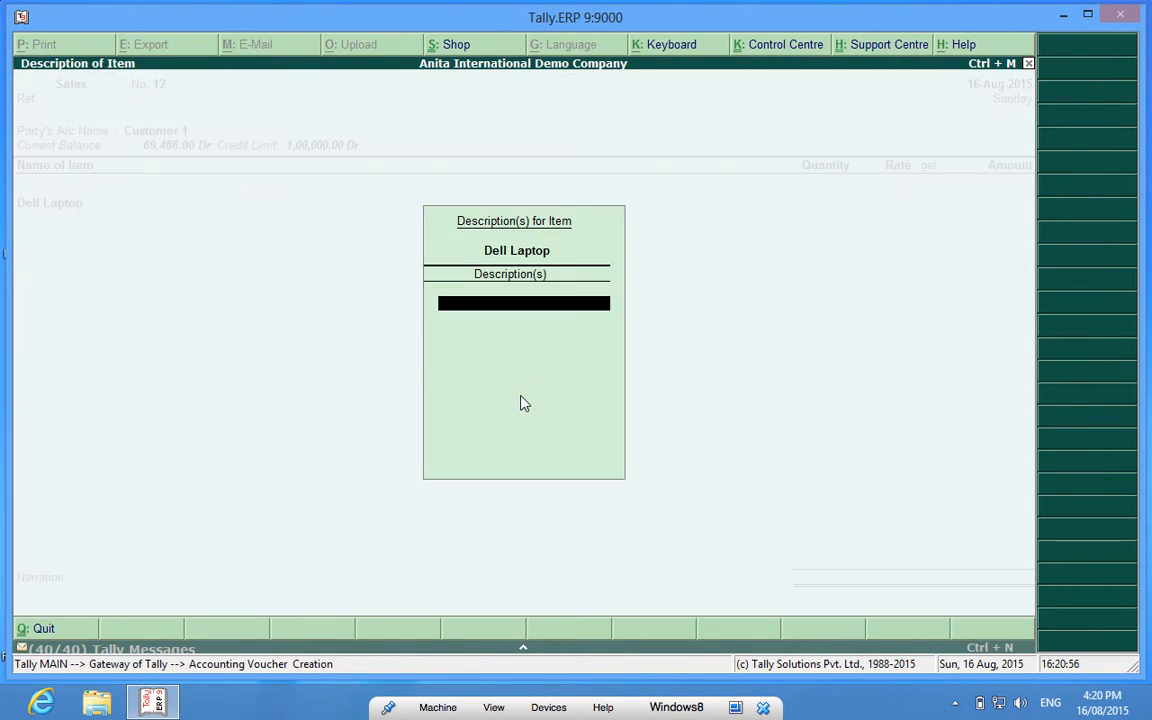
key("Return")
key("Return")
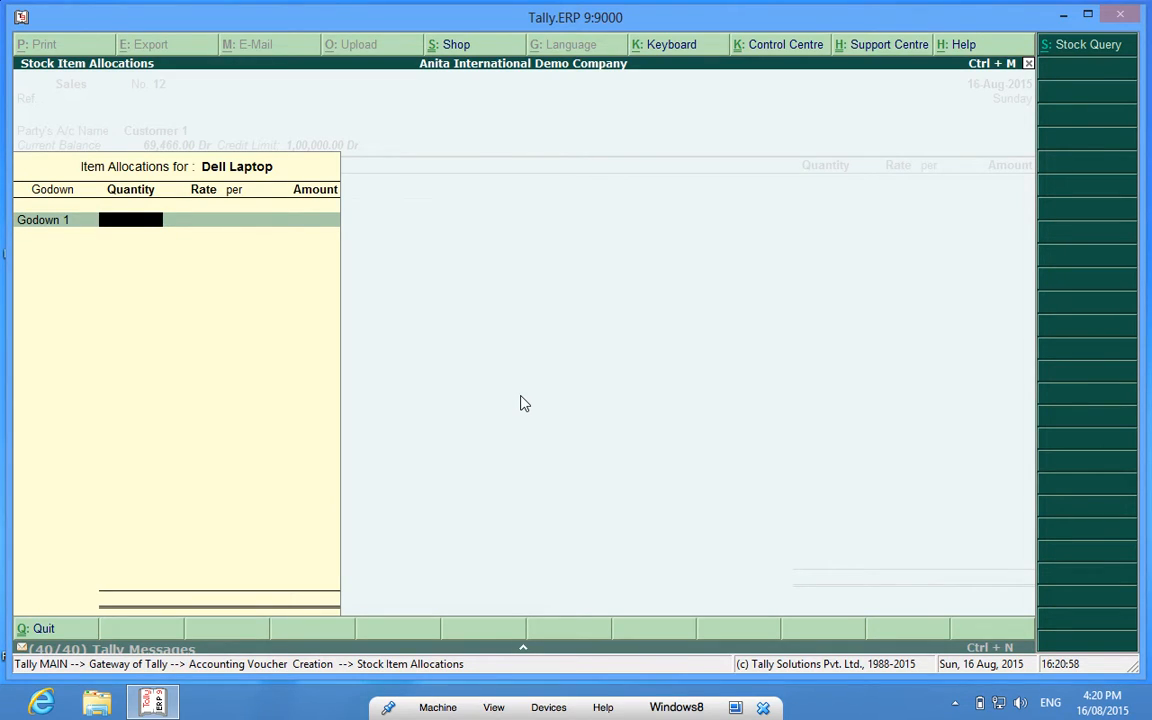
type("1")
key("Return")
key("Return")
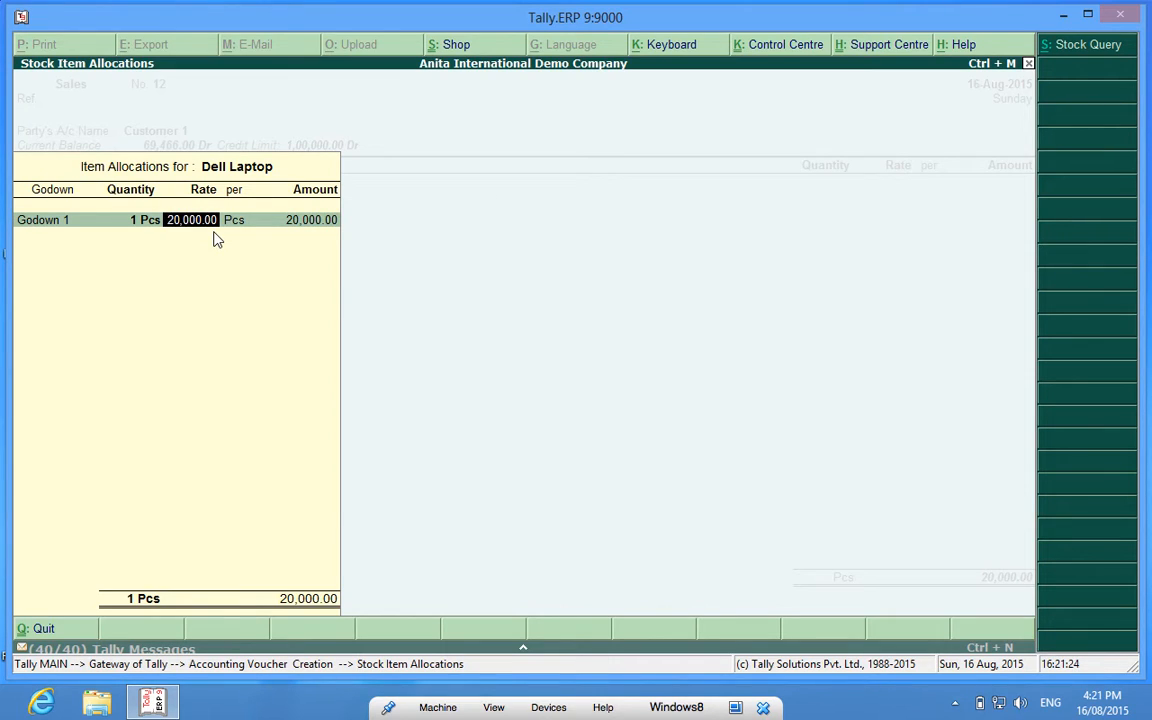
type("16")
type("000")
Step: Enter rate 16,000 for 1 Pcs of Dell Laptop, get the 20% variation error, and go back to the rate
key("Return")
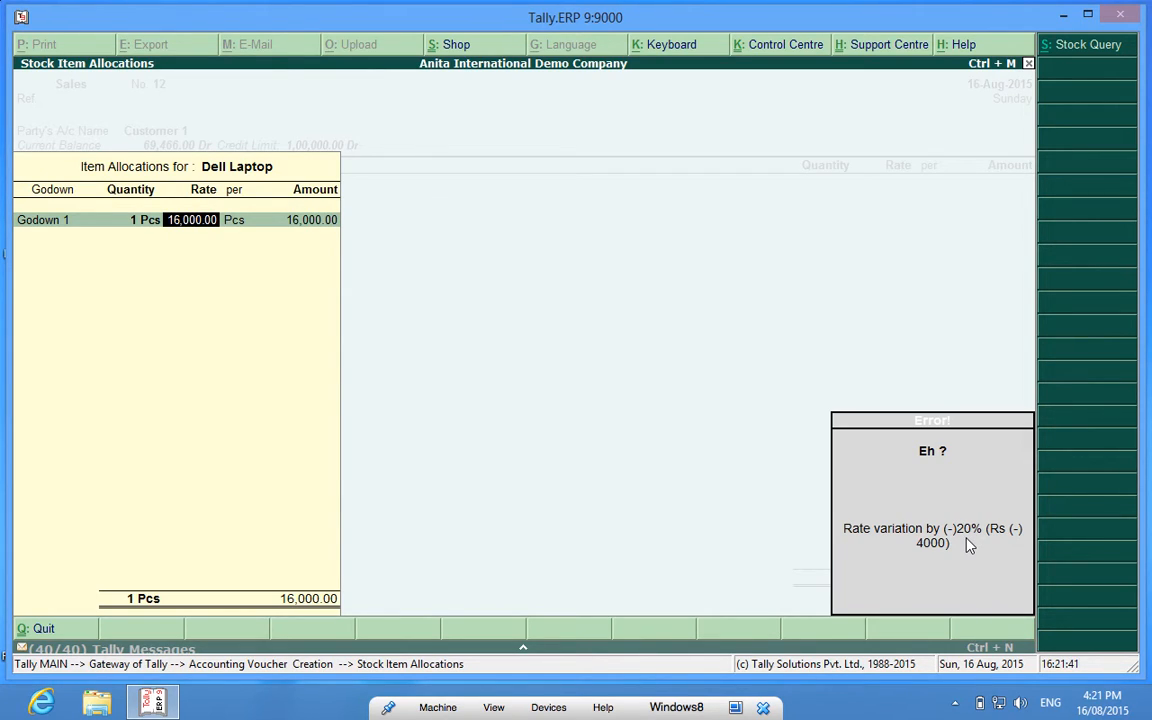
key("BackSpace")
key("Return")
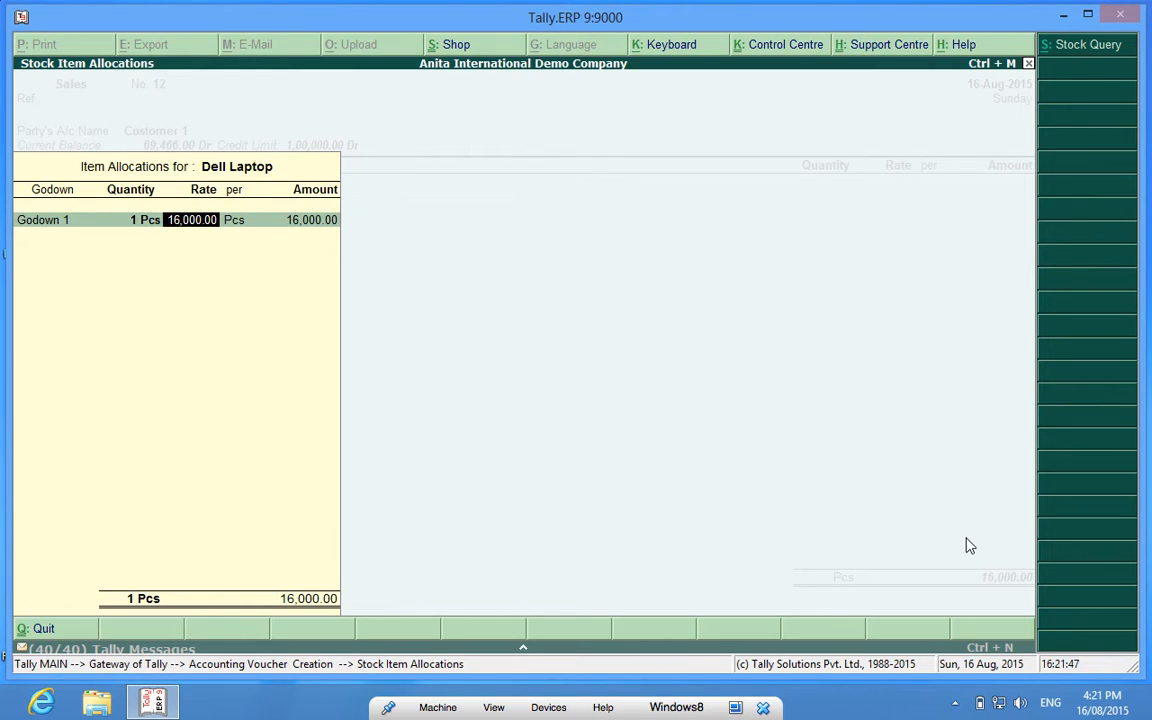
type("1")
type("8000")
Step: Try rates 18,000 and 19,000, both accepted, returning to the rate field each time
key("Return")
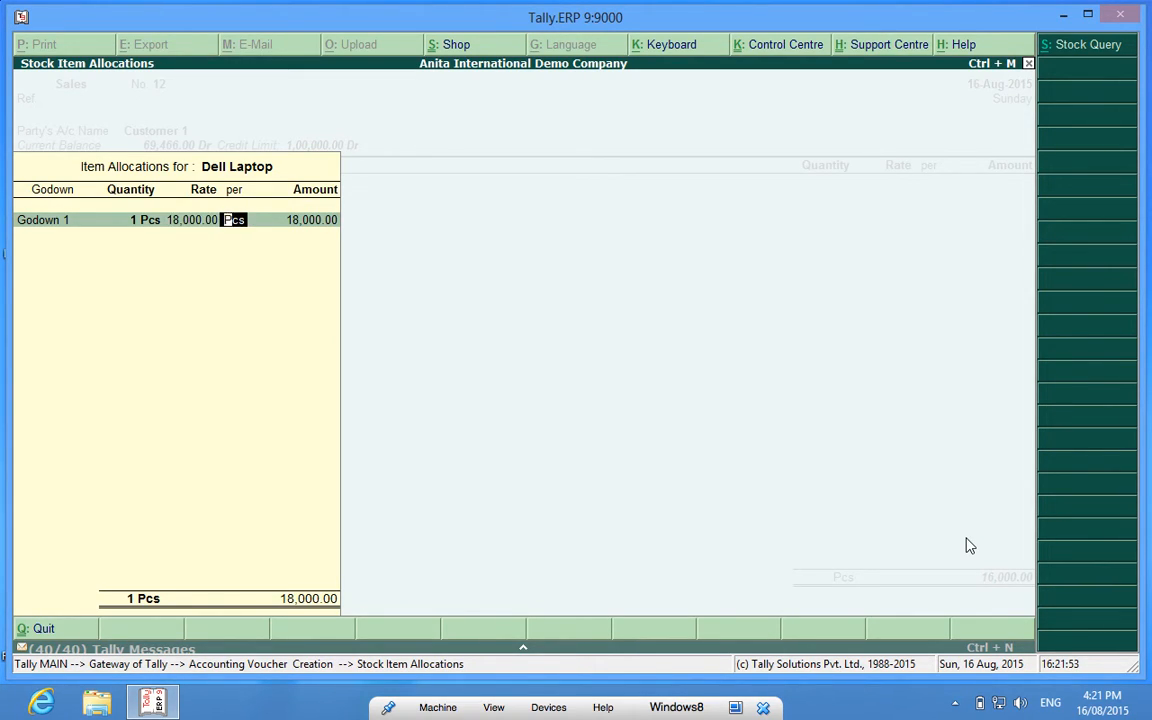
key("Return")
key("BackSpace")
key("BackSpace")
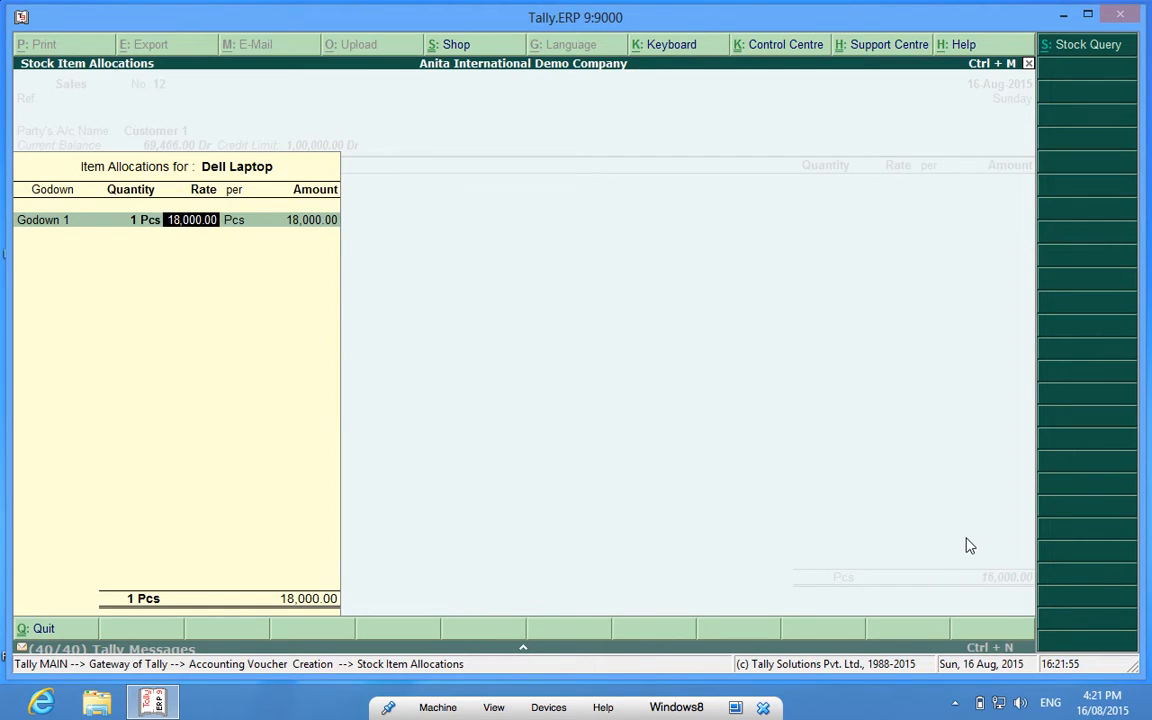
type("19")
type("000")
key("Return")
key("Return")
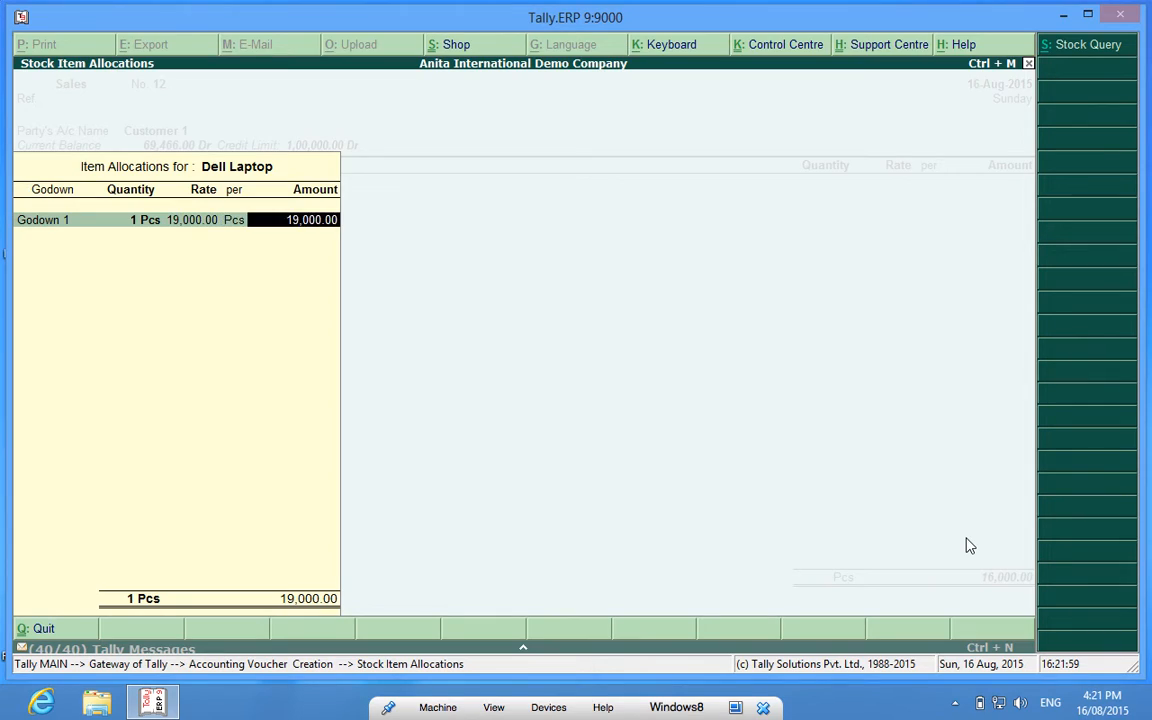
key("BackSpace")
key("BackSpace")
type("17")
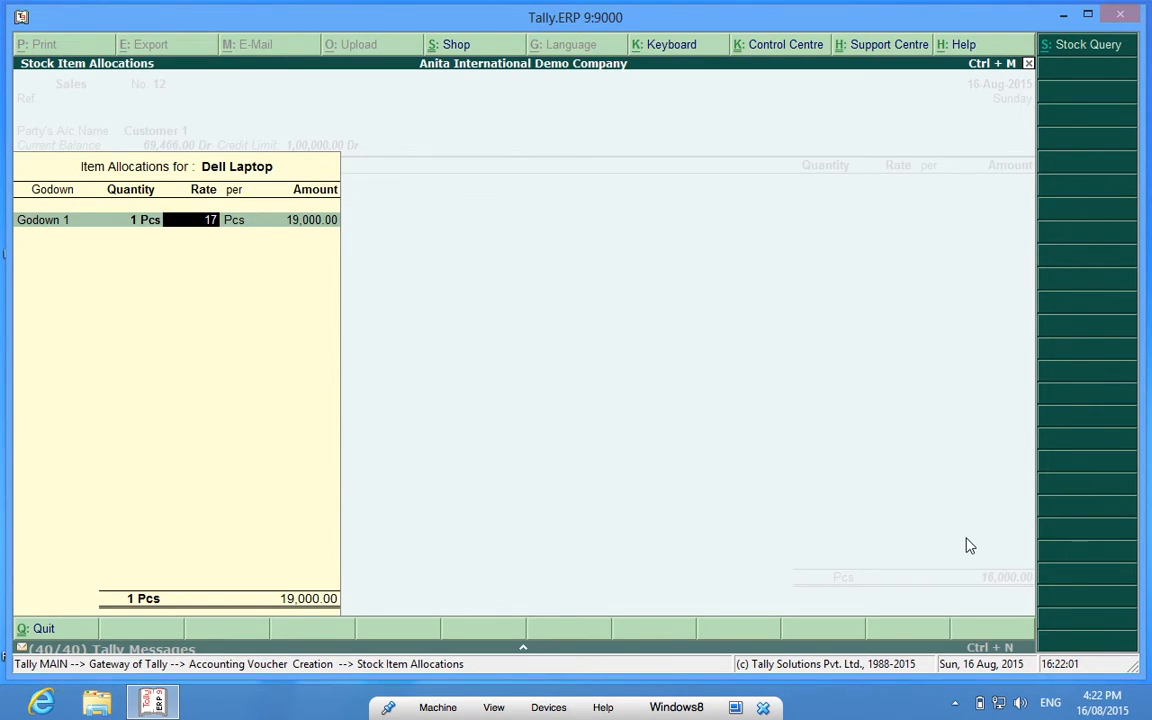
type("5")
type("00")
Step: Try rate 17,500, get the 12.50% variation error, and leave the item allocations
key("Return")
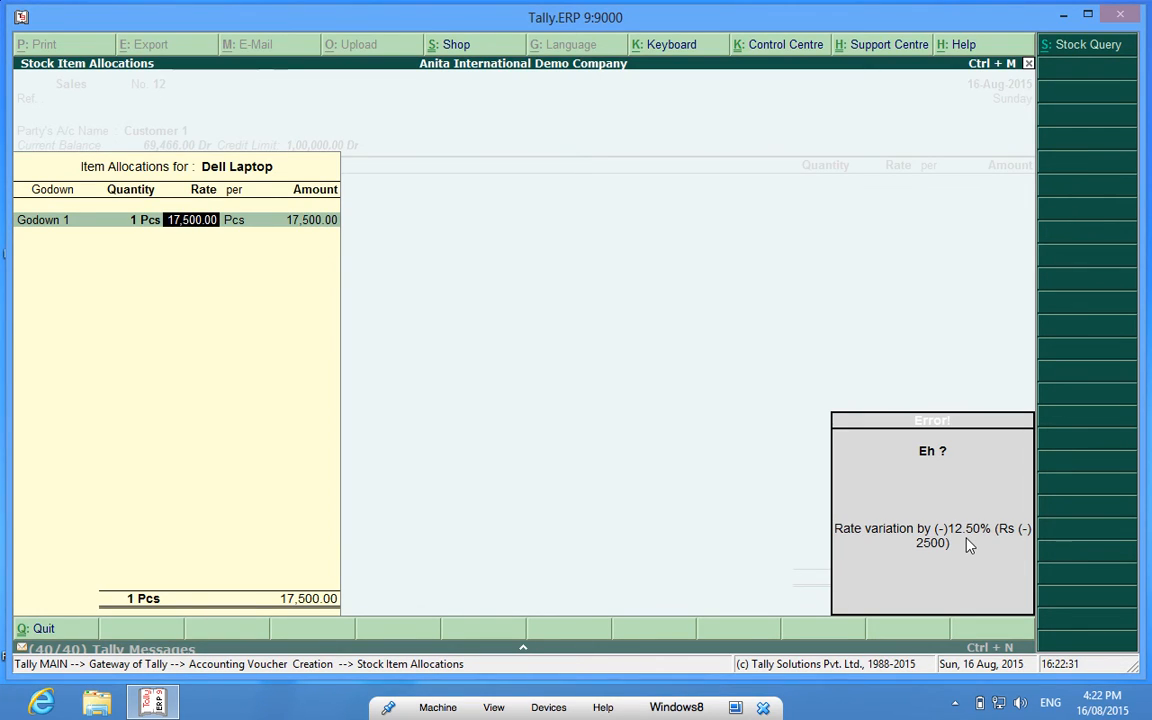
key("BackSpace")
key("Escape")
Step: Quit the unfinished Sales voucher without saving and return to Gateway of Tally
key("Return")
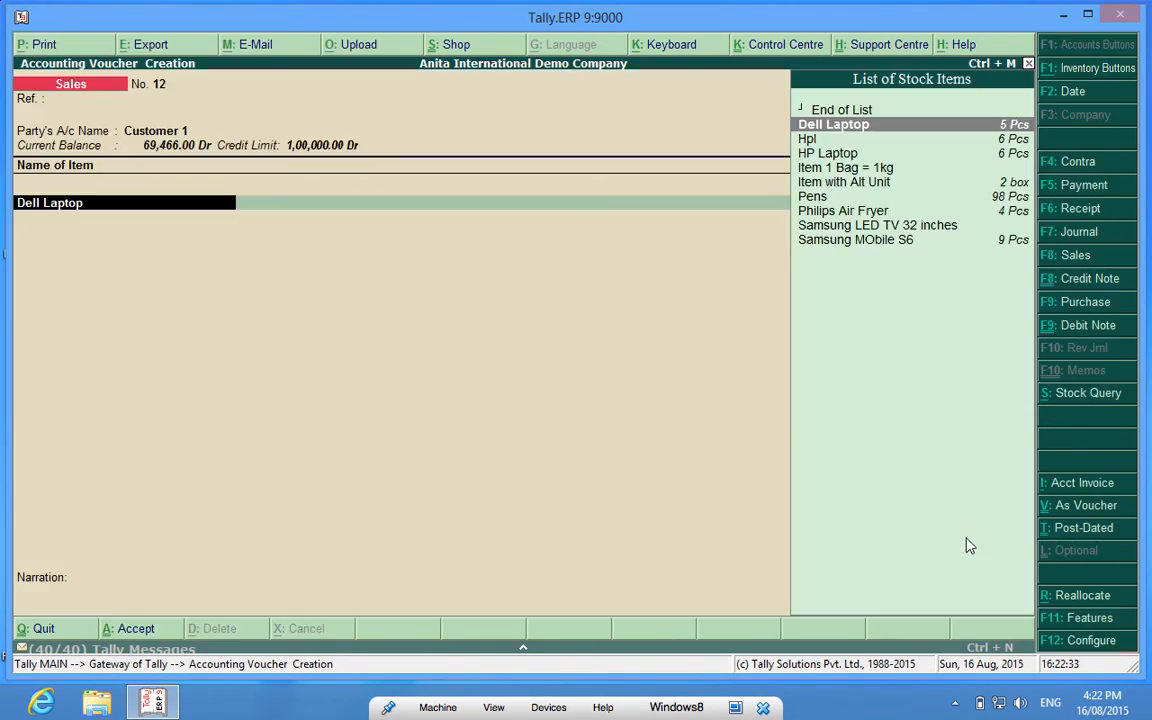
key("Escape")
key("Return")
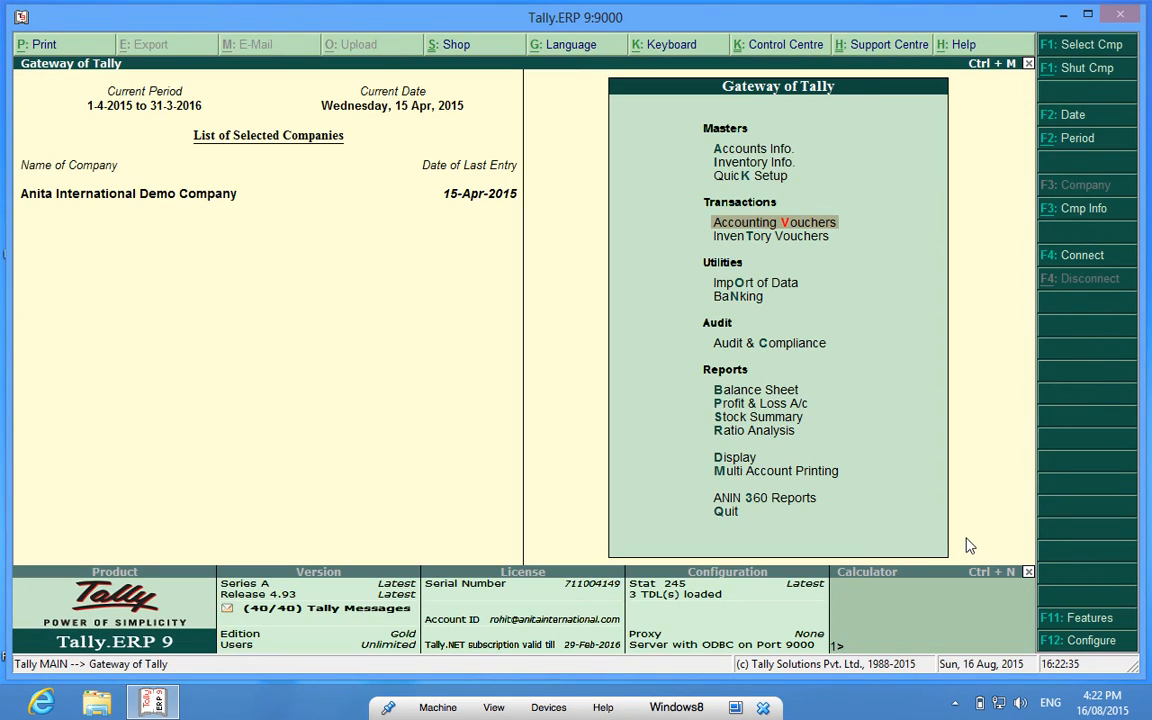